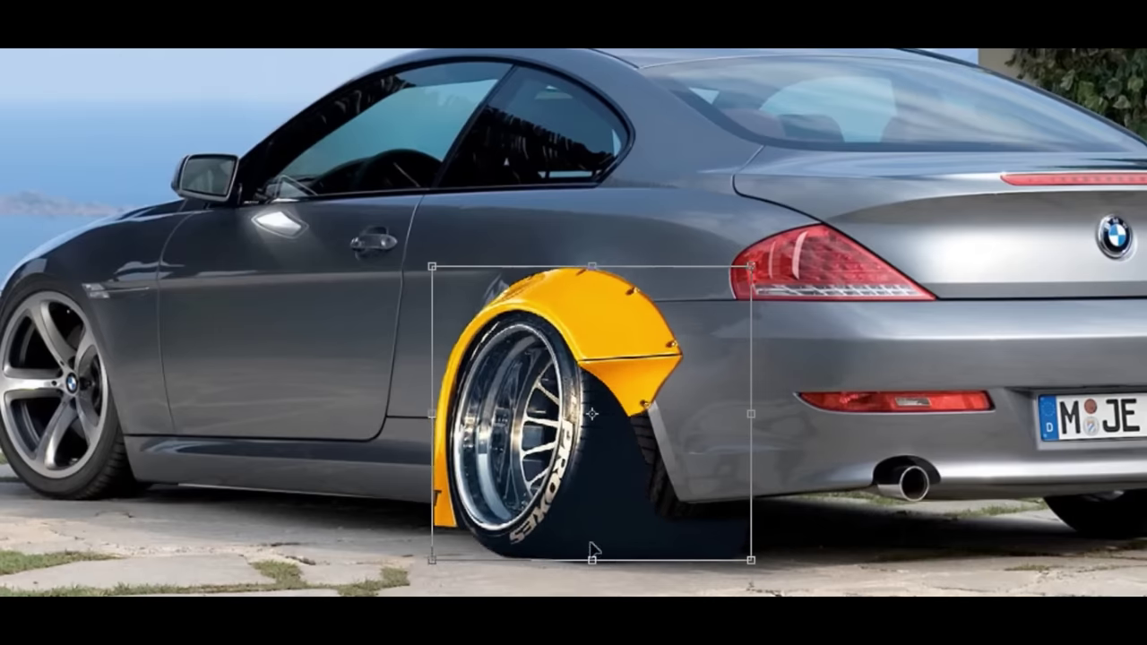
Fit the yellow rear flare snugly against the BMW's rear arch and bumper, then show the source photo
mouse_move(714, 303)
left_mouse_down()
mouse_move(577, 308)
mouse_move(618, 179)
left_mouse_up()
right_click(756, 439)
left_click(787, 392)
left_click_drag(595, 549, 595, 536)
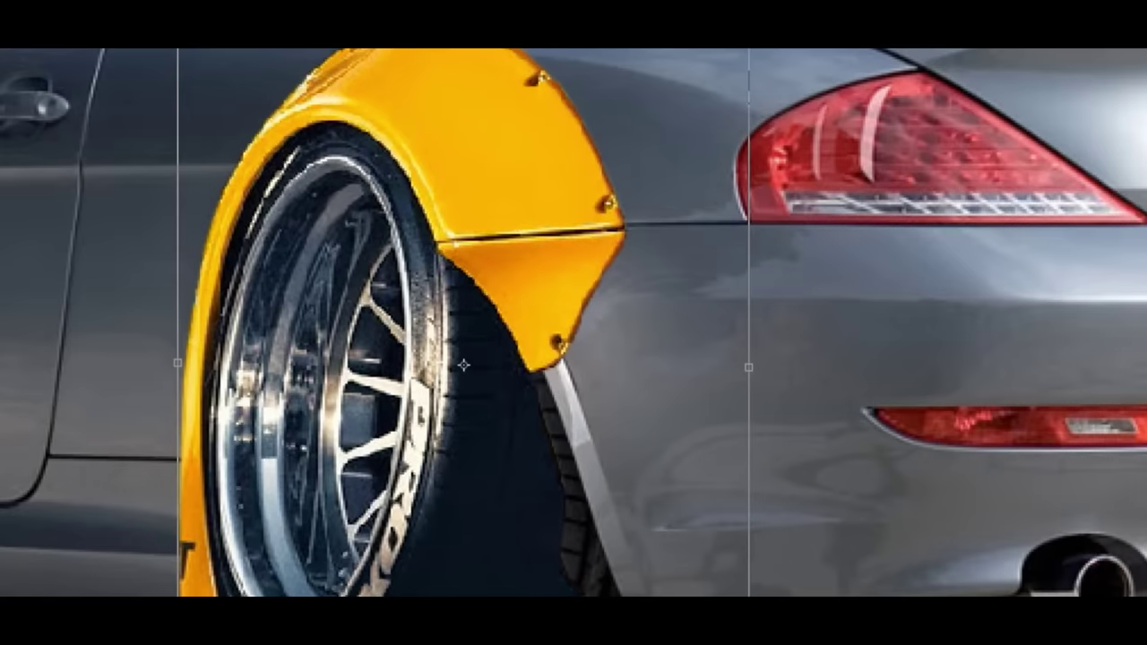
mouse_move(475, 502)
left_mouse_down()
mouse_move(507, 536)
mouse_move(559, 178)
left_mouse_up()
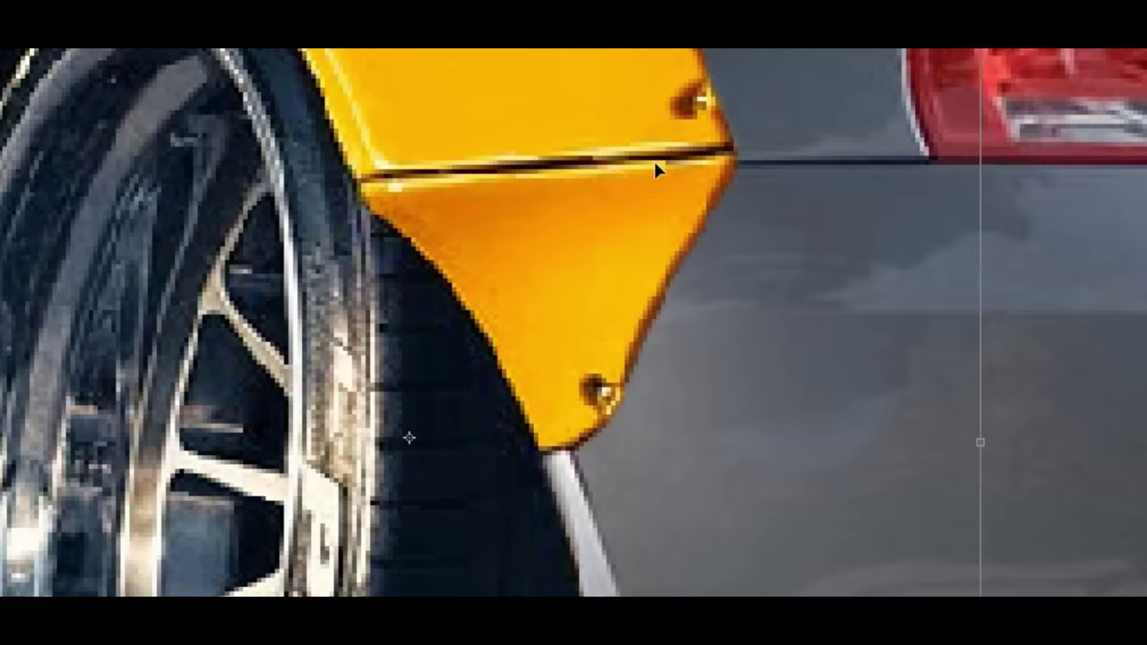
left_click(615, 223)
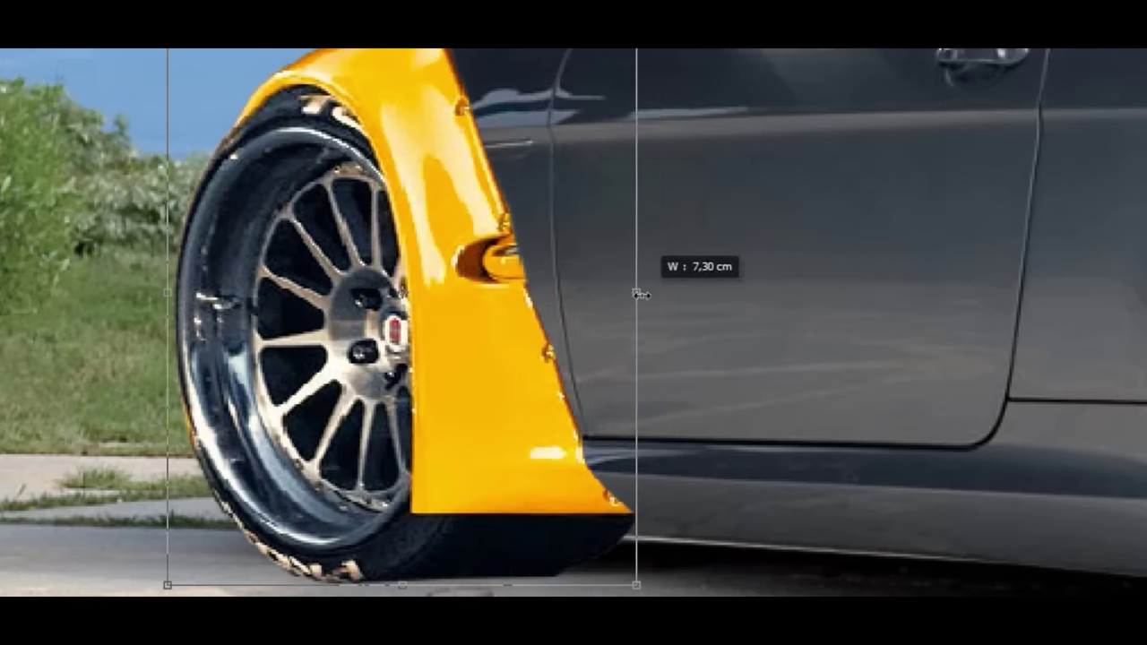
Skew the front flare's top edge toward the door line and commit the transform
left_click_drag(436, 51, 446, 58)
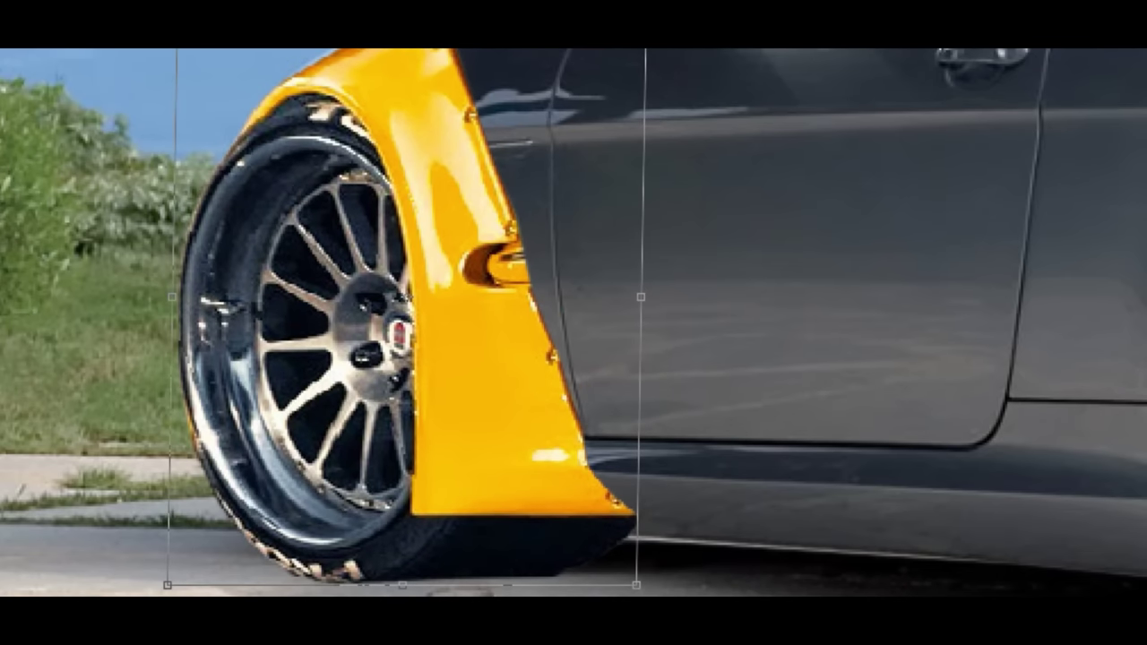
key("Return")
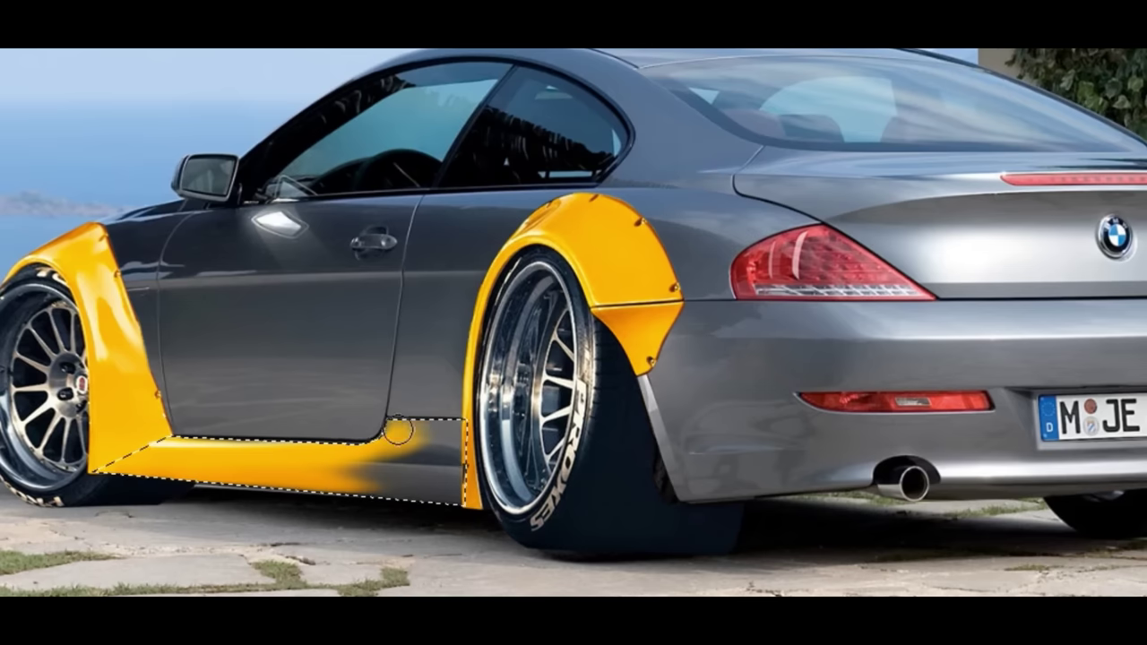
Paint the side skirt's grey rear section yellow and clear the selection
left_click_drag(420, 525, 481, 471)
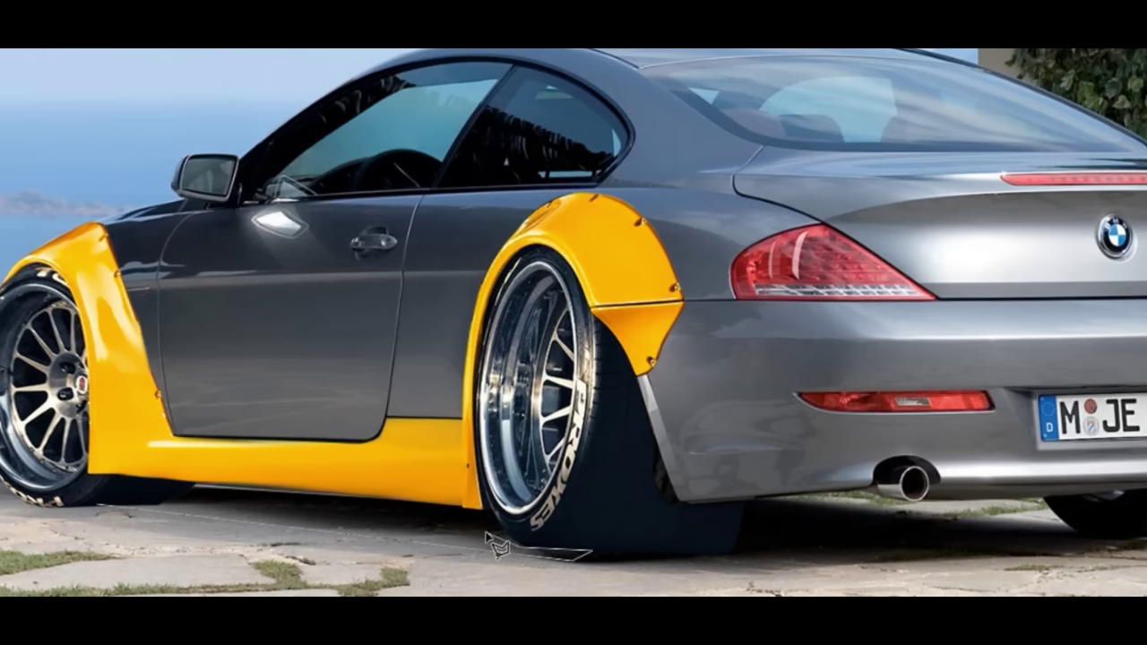
right_click(264, 145)
left_click(297, 167)
Darken the image midtones to 0.86 with Levels
key("ctrl+l")
left_click_drag(1020, 320, 1038, 320)
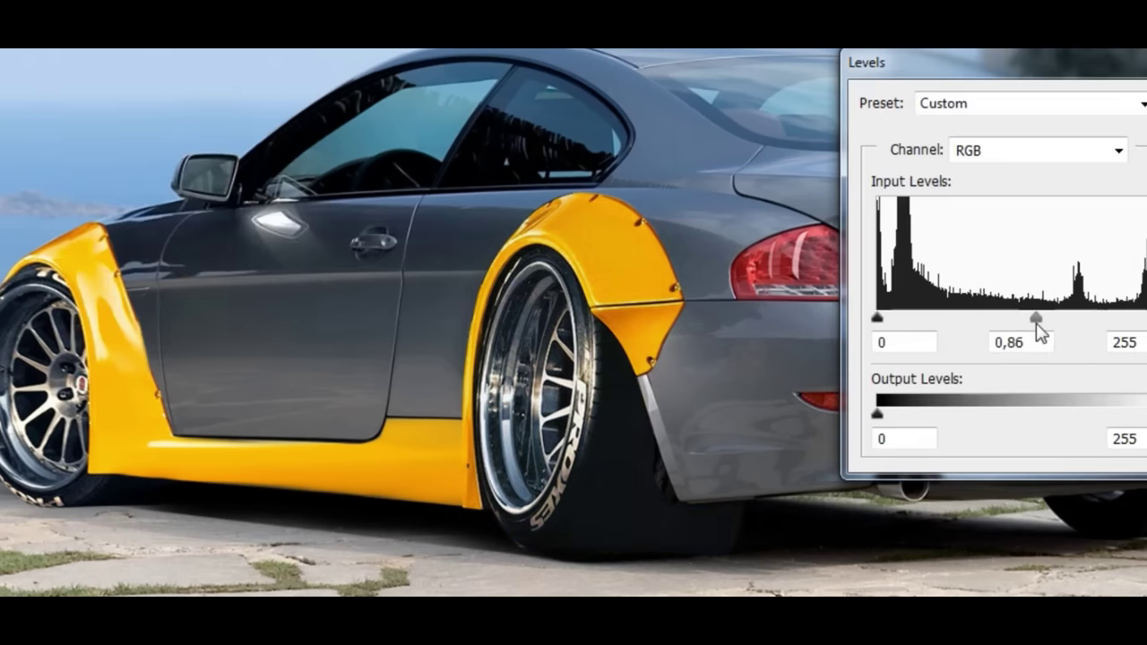
key("Return")
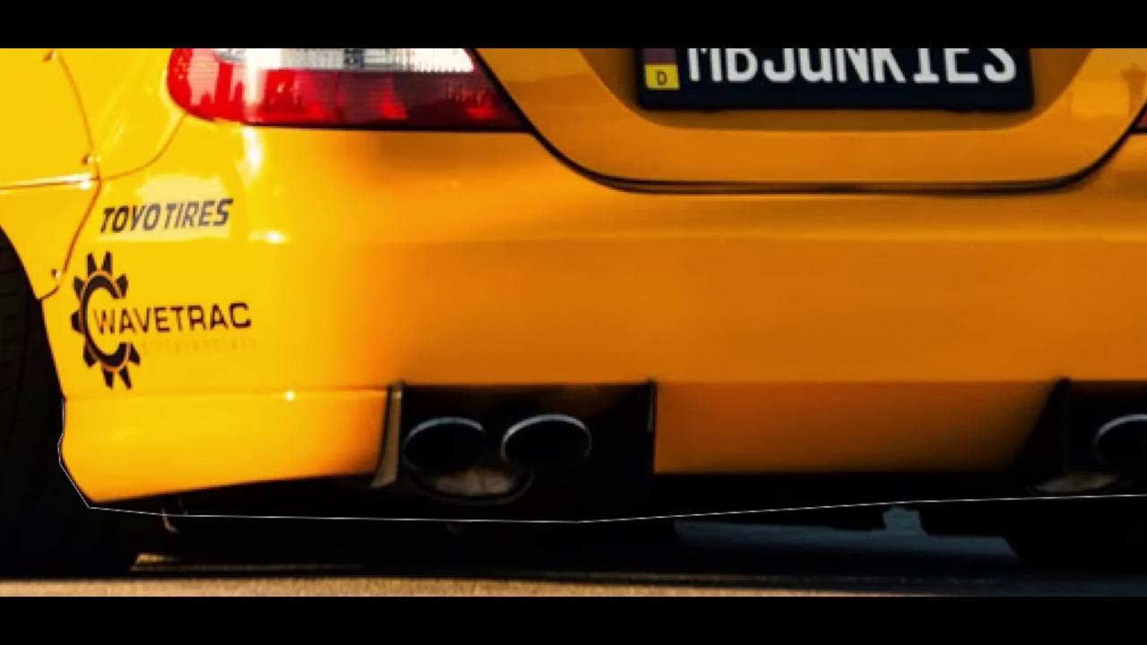
Outline the yellow source bumper's lower edge with the Polygonal Lasso
left_click(743, 505)
left_click(871, 568)
left_click(948, 568)
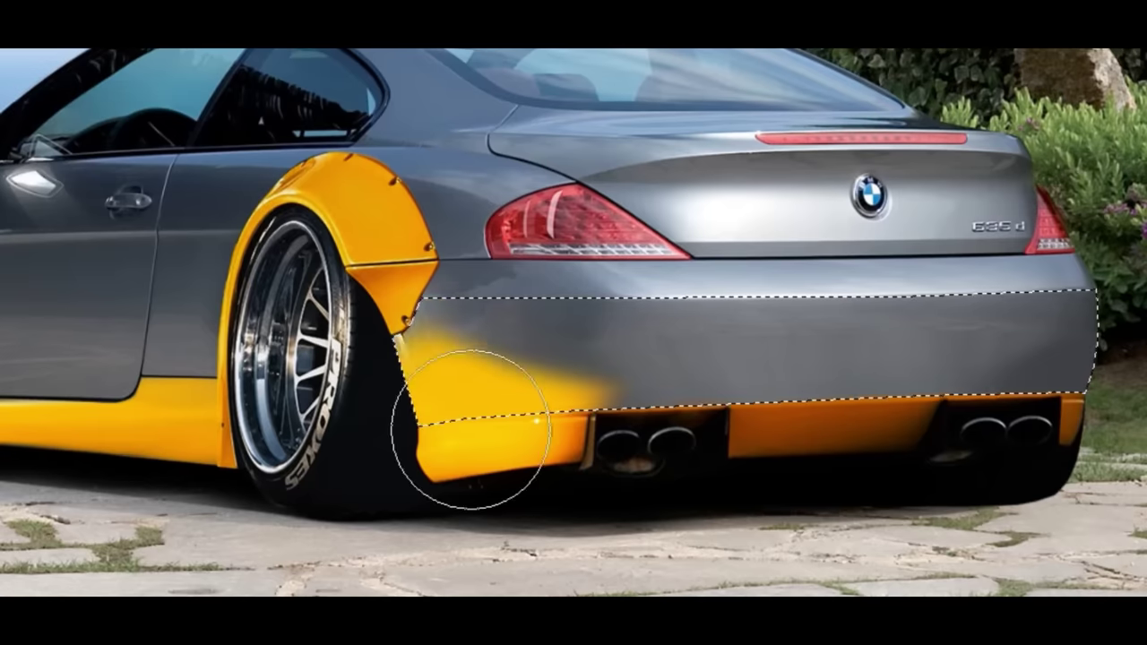
Paint the lower bumper and the grey bumper strip above it yellow
mouse_move(560, 309)
left_mouse_down()
mouse_move(797, 356)
mouse_move(1067, 350)
left_mouse_up()
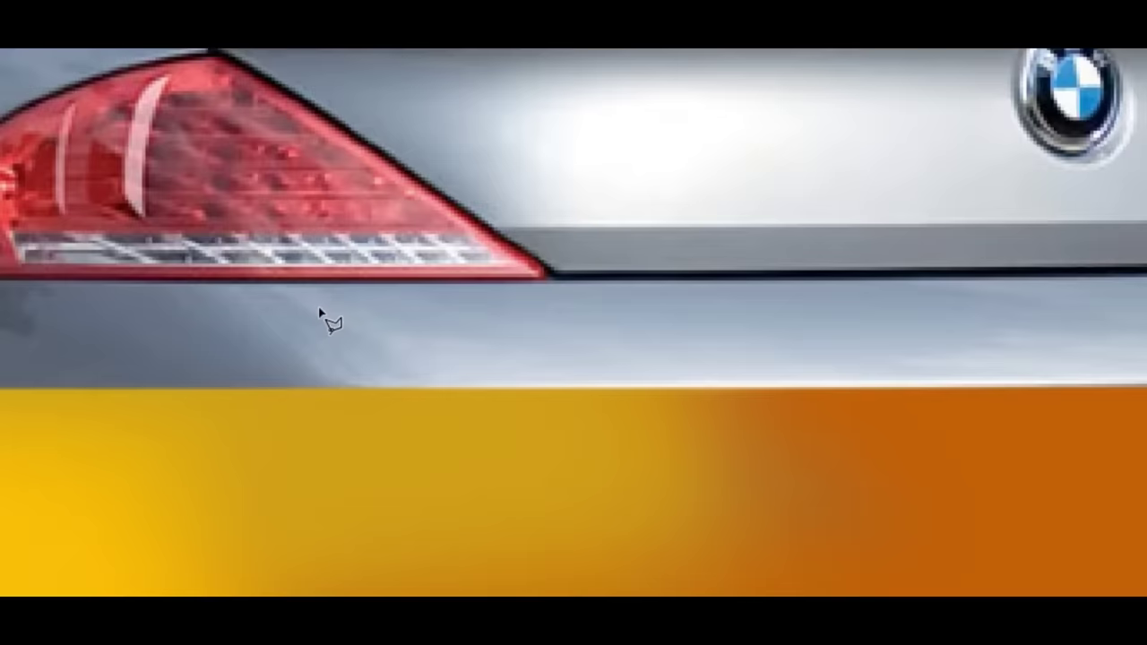
left_click(45, 284)
left_click(986, 261)
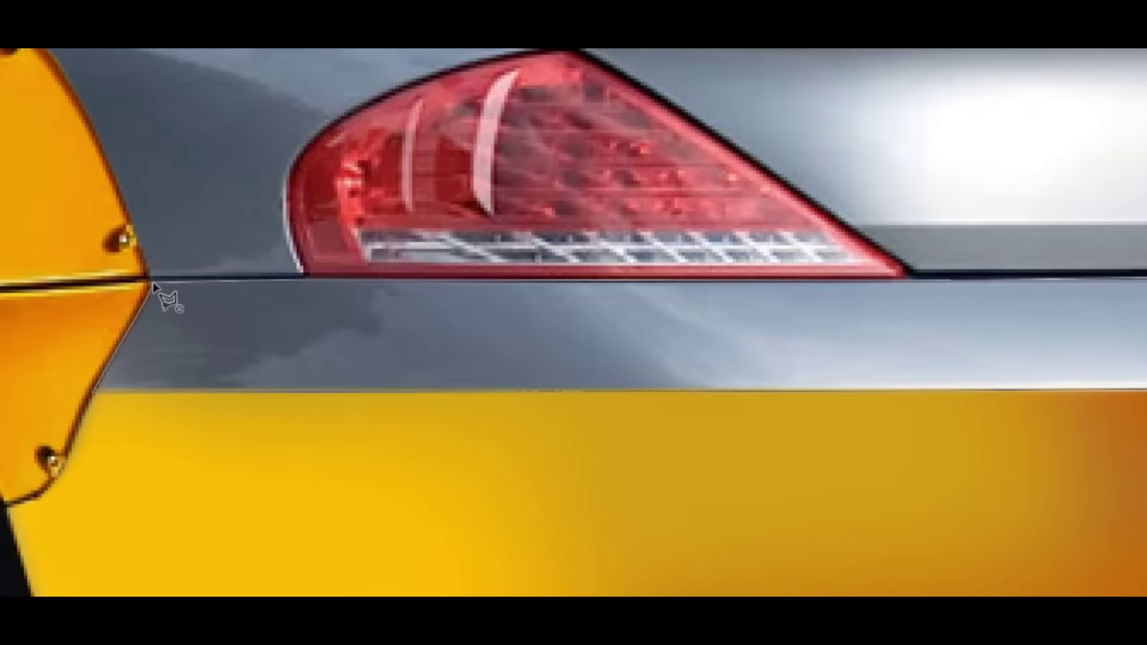
left_click(154, 285)
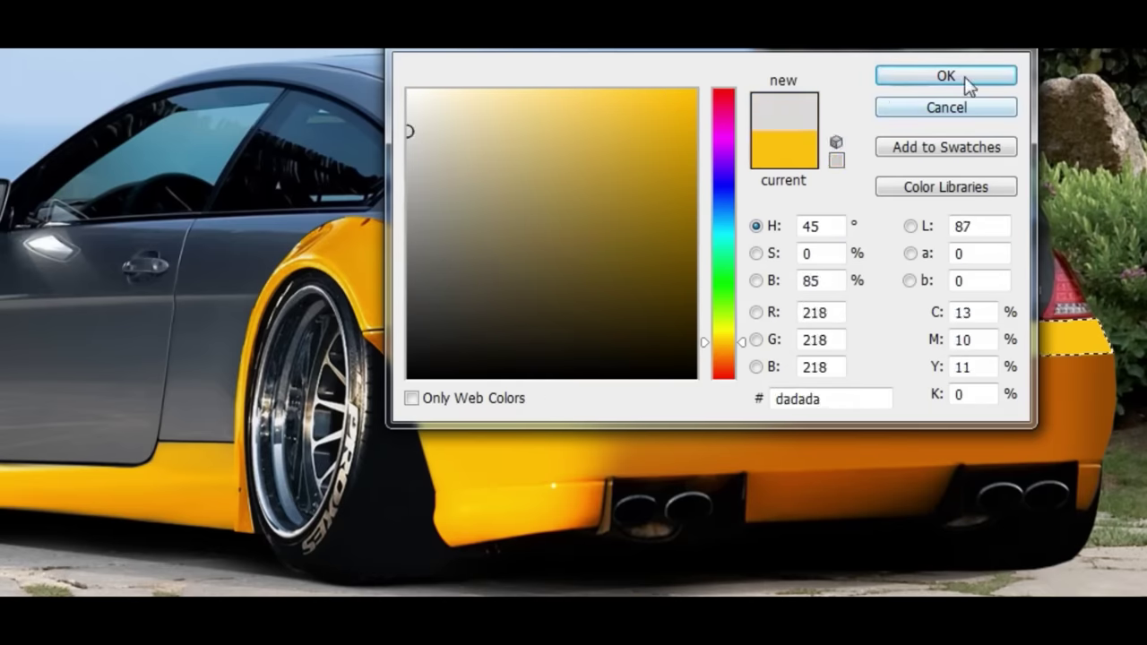
left_click(947, 77)
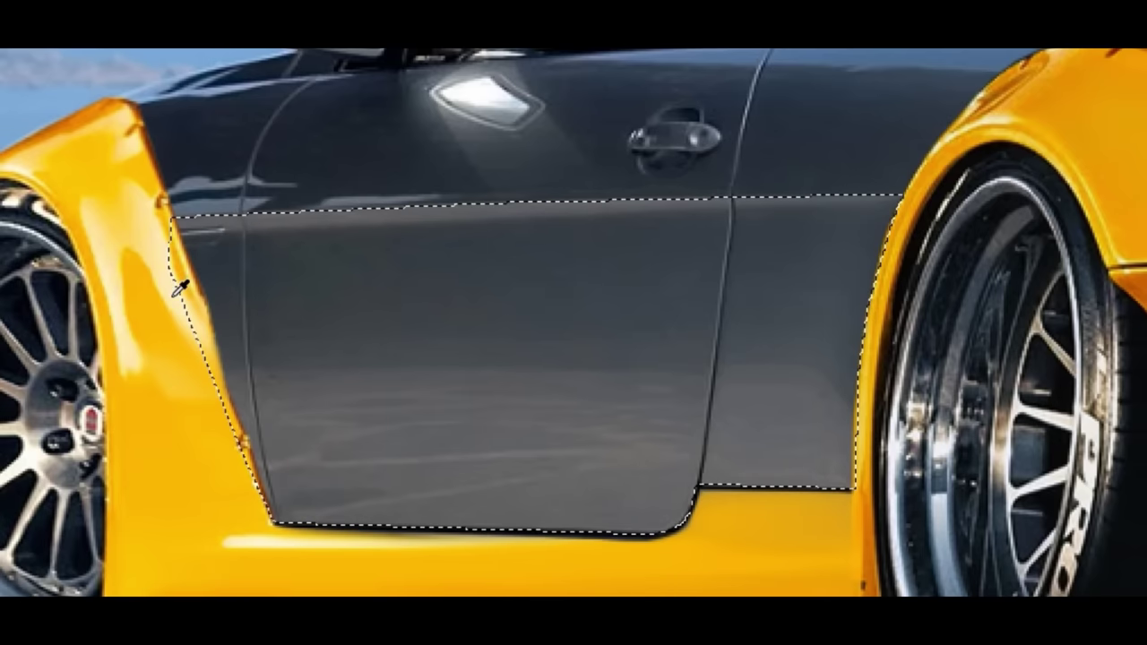
Brush solid yellow across the selected lower door panels up to the body crease
mouse_move(296, 430)
left_mouse_down()
mouse_move(184, 277)
mouse_move(242, 422)
mouse_move(208, 524)
left_mouse_up()
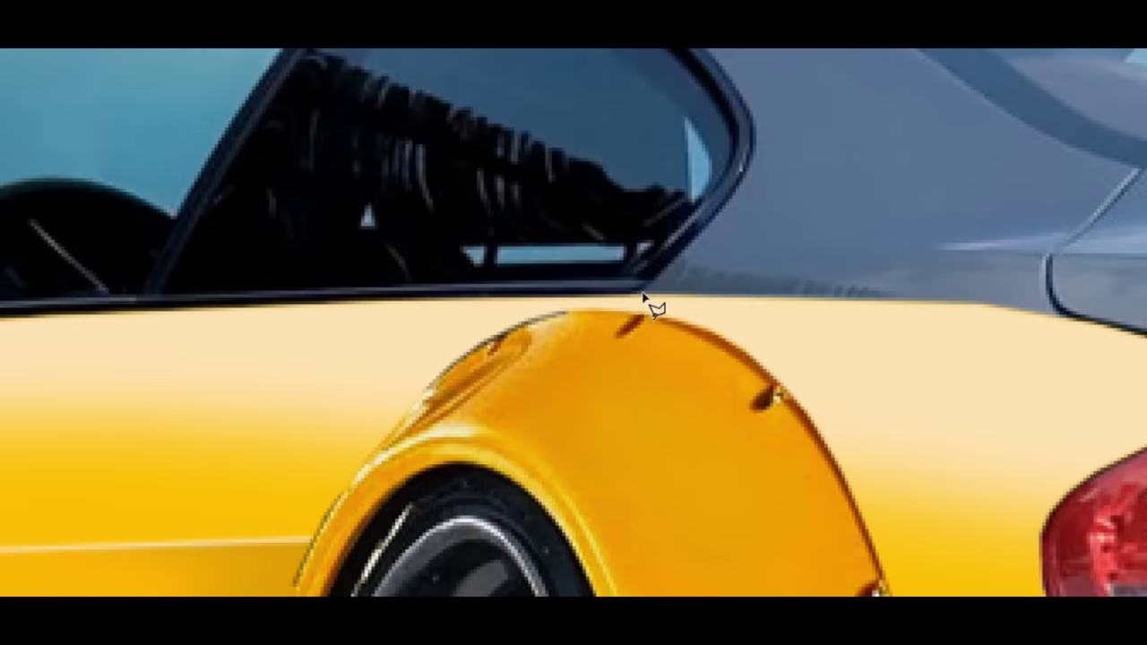
Select the roof and trunk with the Magnetic Lasso for black, leaving the taillights red
scroll(644, 278, "up", 3)
scroll(246, 166, "left", 5)
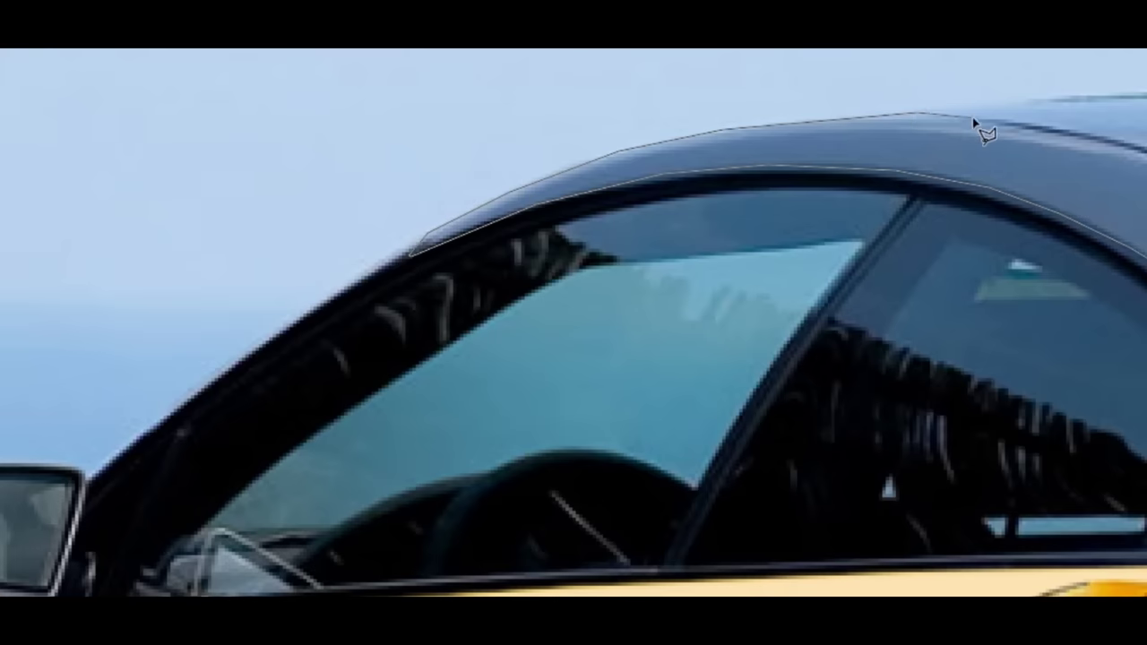
scroll(977, 126, "right", 5)
scroll(502, 102, "right", 5)
scroll(502, 103, "right", 5)
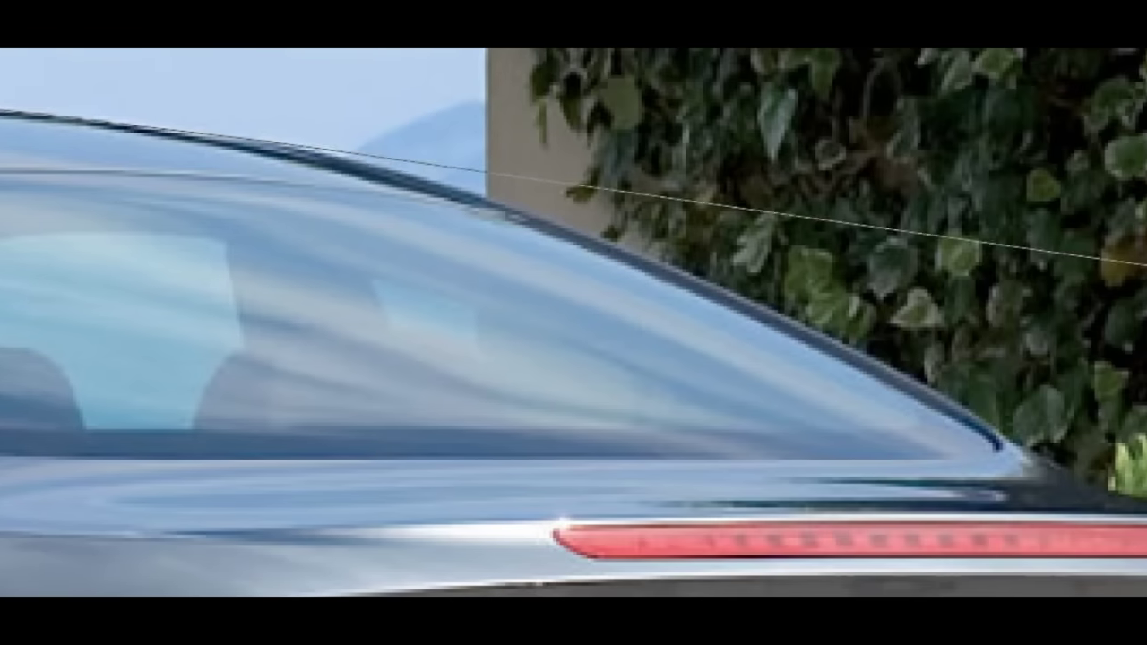
scroll(655, 299, "right", 2)
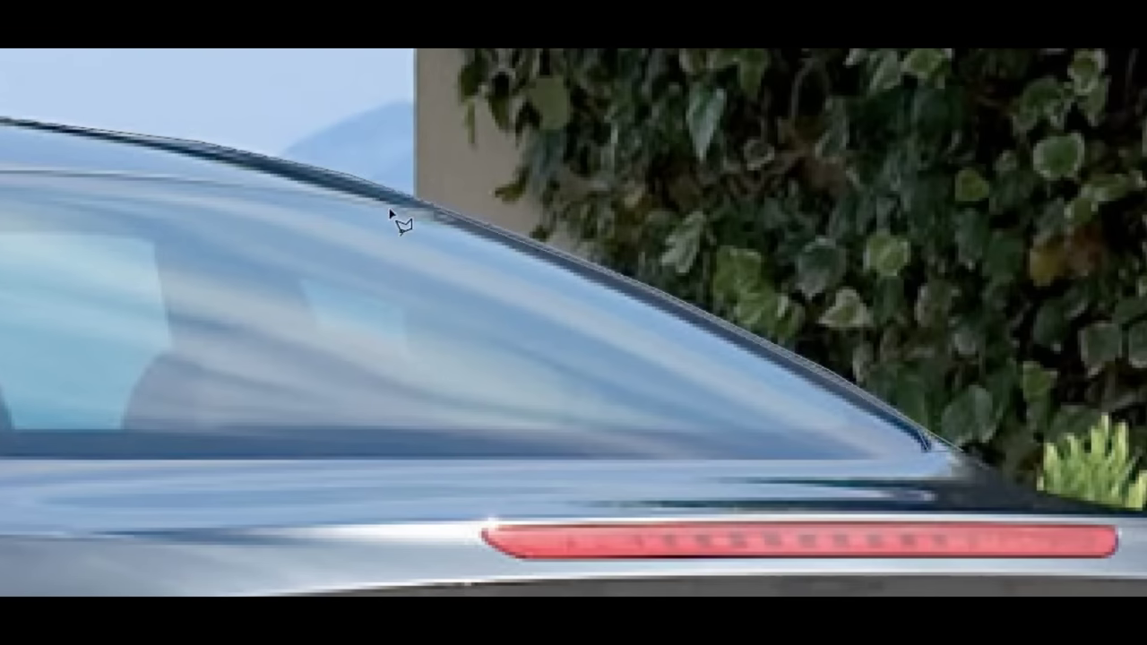
scroll(215, 191, "left", 4)
scroll(135, 201, "left", 2)
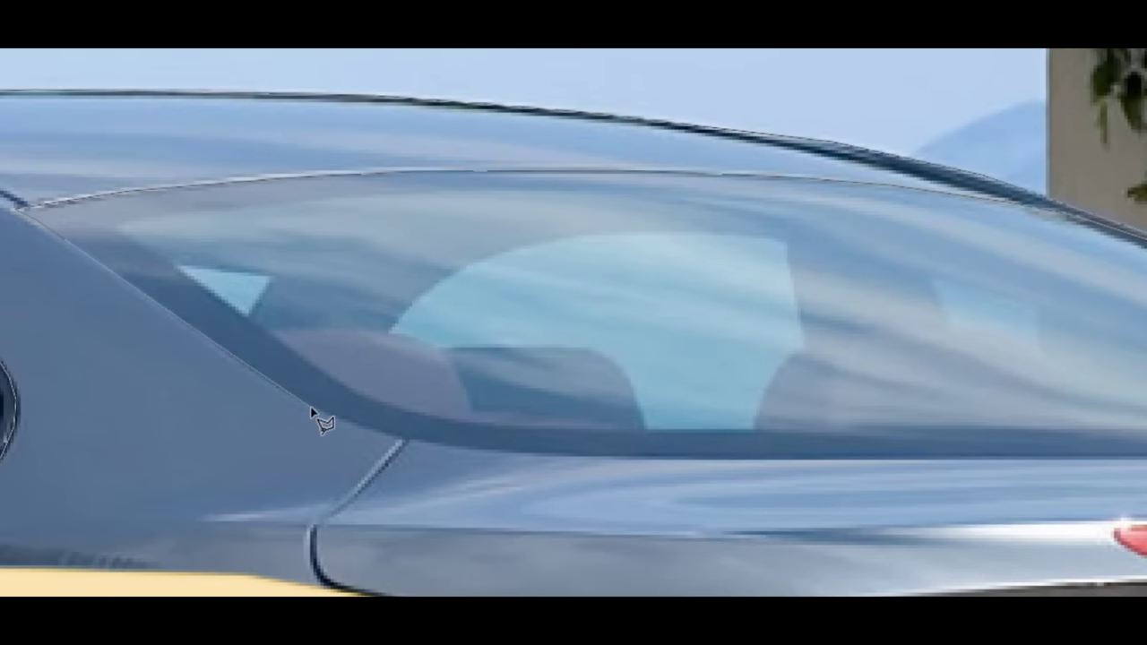
scroll(311, 411, "right", 1)
scroll(852, 454, "right", 5)
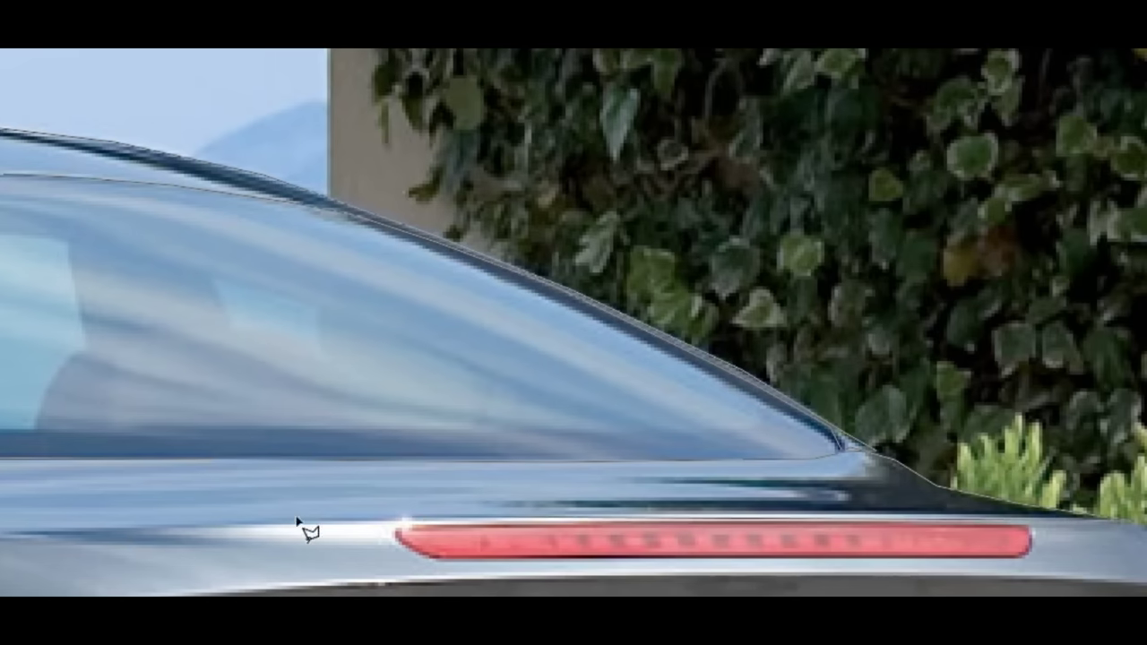
scroll(298, 524, "down", 3)
scroll(896, 439, "right", 2)
scroll(628, 403, "down", 2)
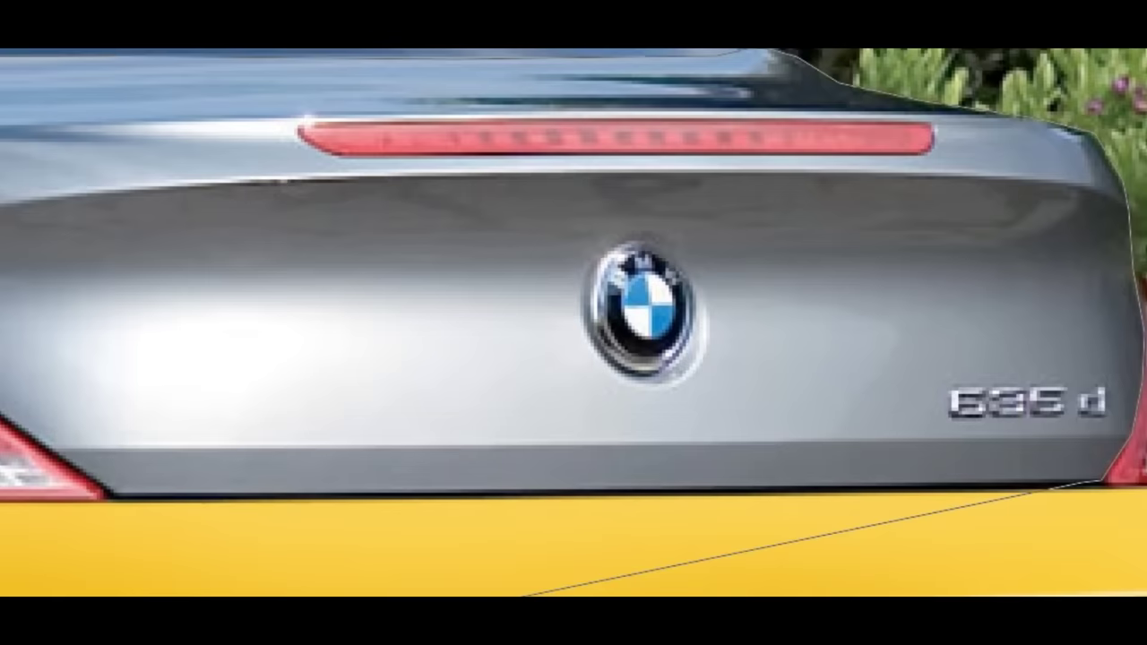
scroll(359, 269, "left", 5)
scroll(248, 205, "left", 2)
scroll(135, 193, "left", 4)
left_click(125, 183)
key("ctrl+0")
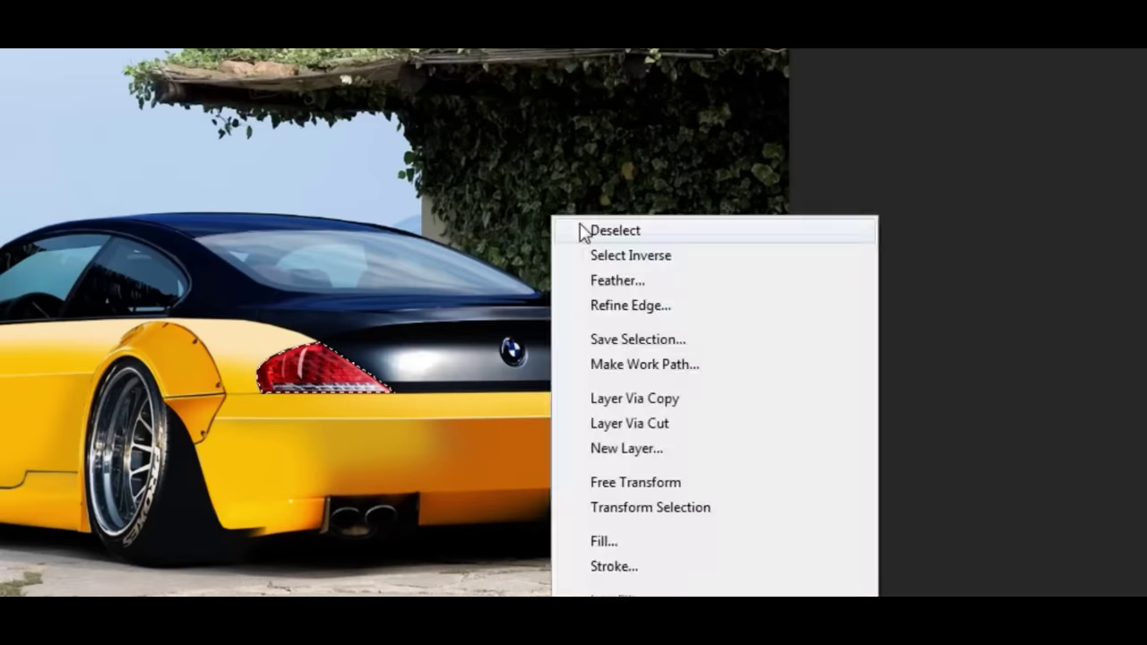
left_click(580, 231)
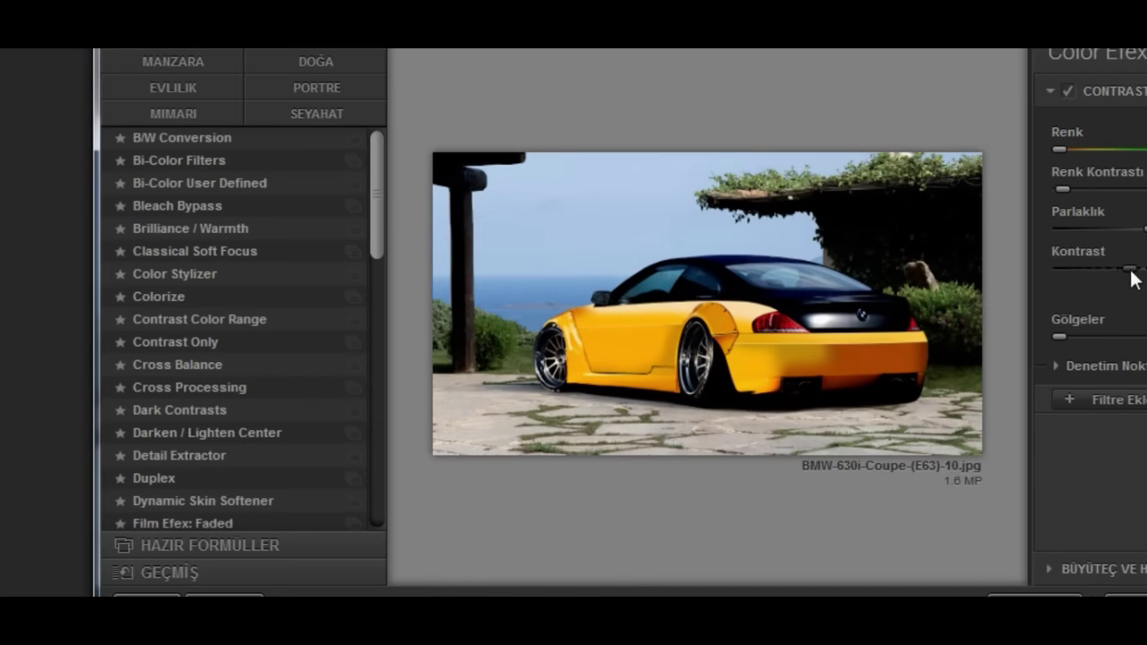
Raise the Kontrast slider in Color Efex Pro's Contrast Color Range filter
left_click_drag(1131, 269, 1127, 268)
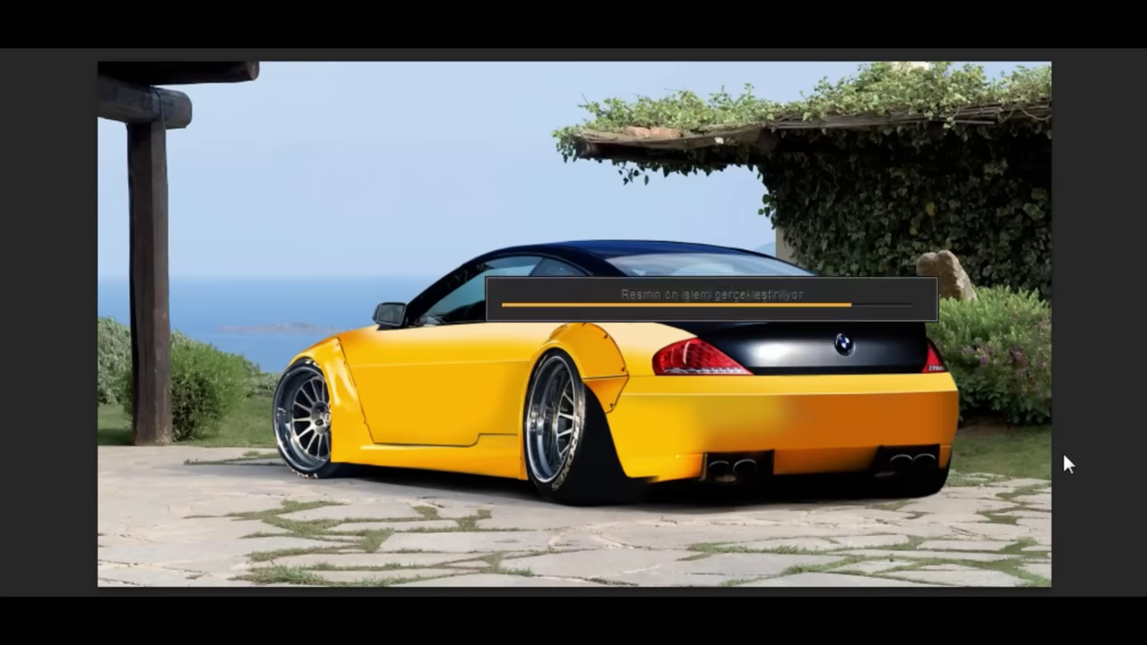